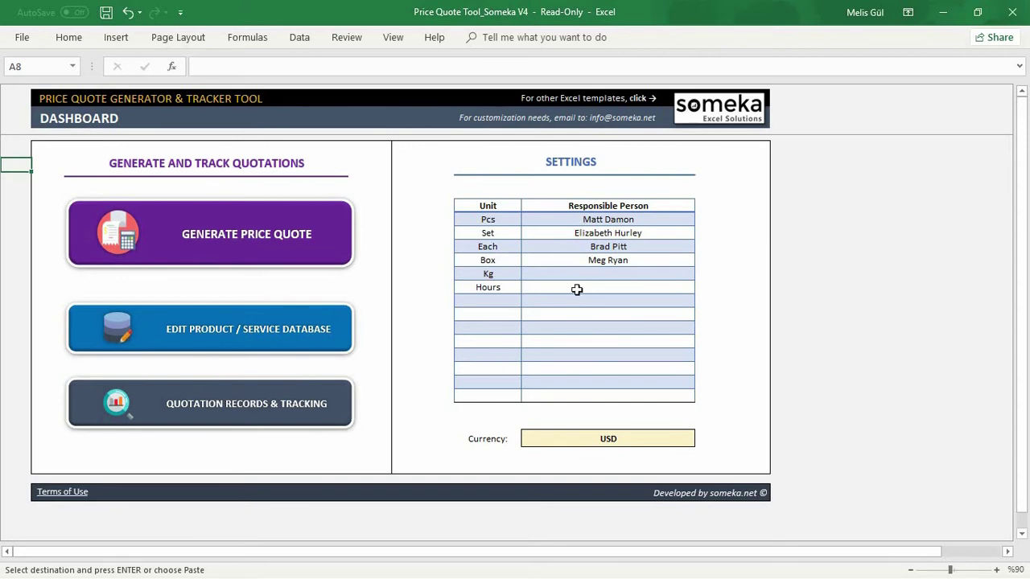
# In the product database, add a new row named Dummy Product with info someka.net
pyautogui.click(264, 325)
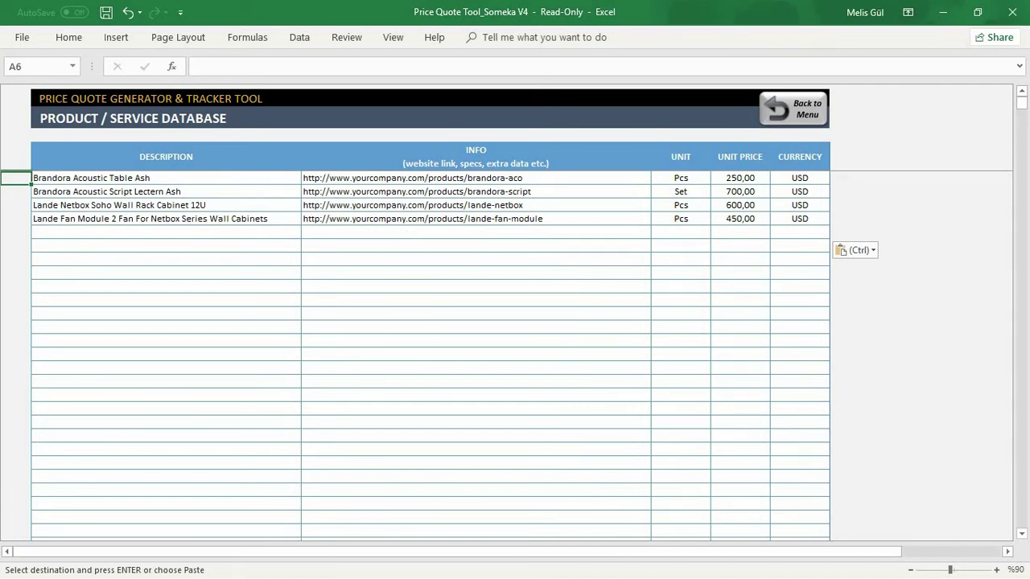
pyautogui.doubleClick(249, 234)
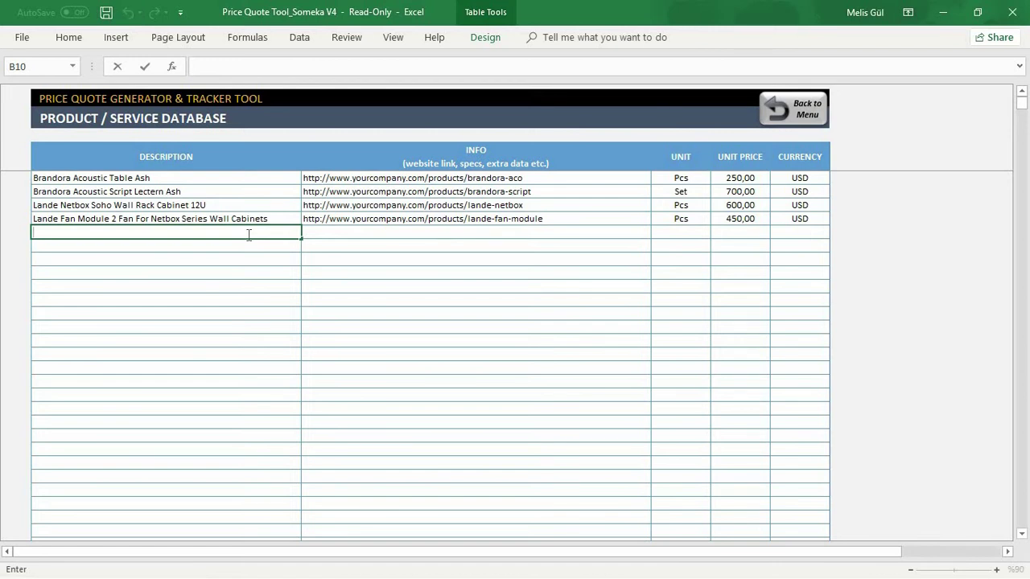
pyautogui.write('Dummy Product')
pyautogui.press('Tab')
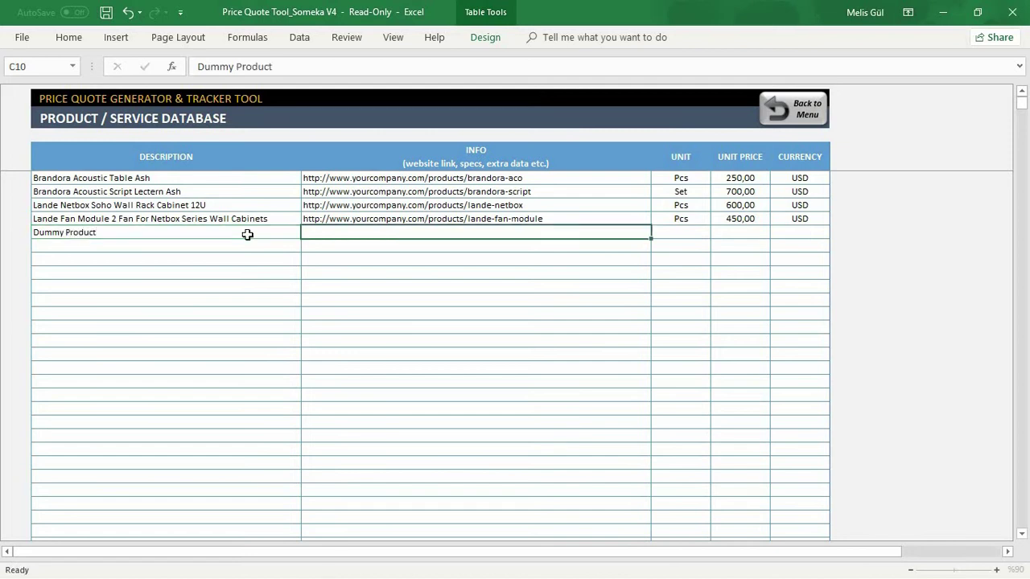
pyautogui.write('so')
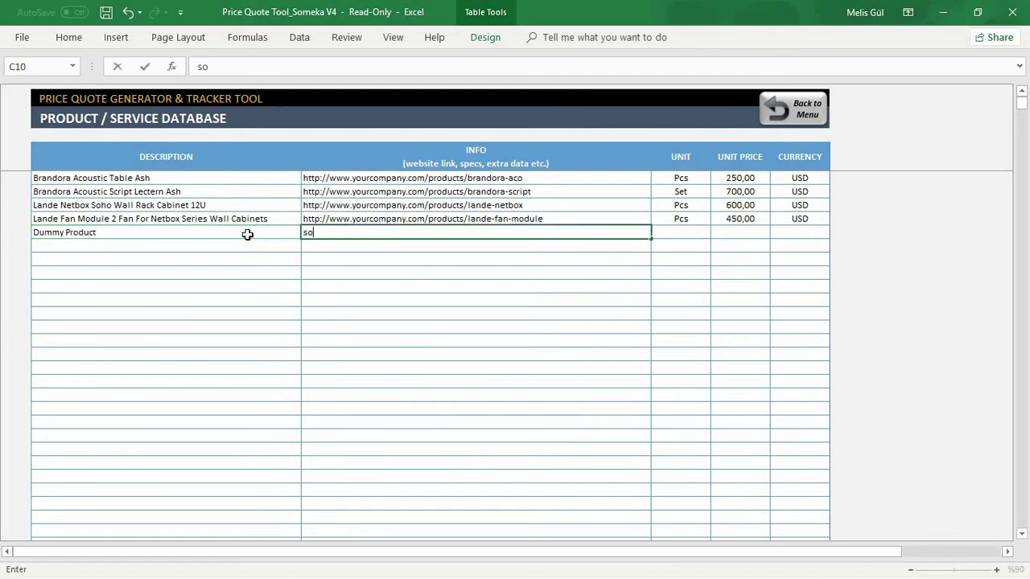
pyautogui.write('meka.net')
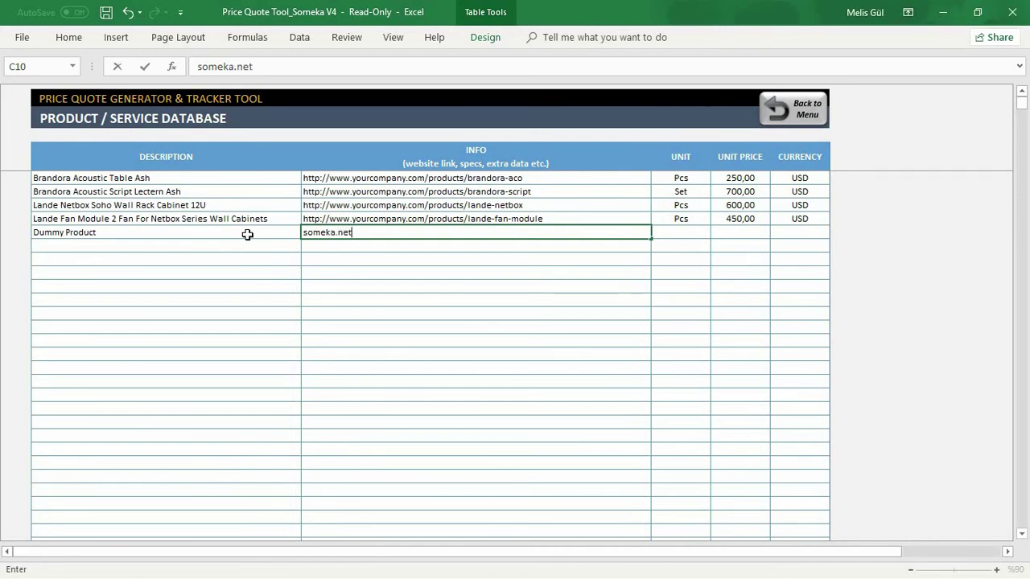
# Give Dummy Product the unit Set and a 250 USD unit price, then return to the dashboard
pyautogui.click(680, 233)
pyautogui.click(715, 233)
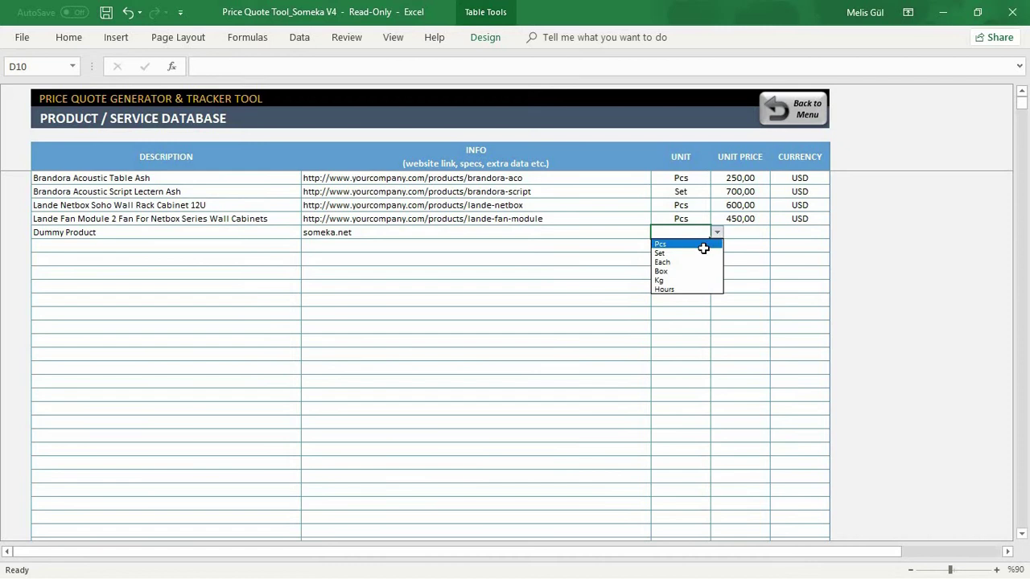
pyautogui.click(697, 252)
pyautogui.click(753, 233)
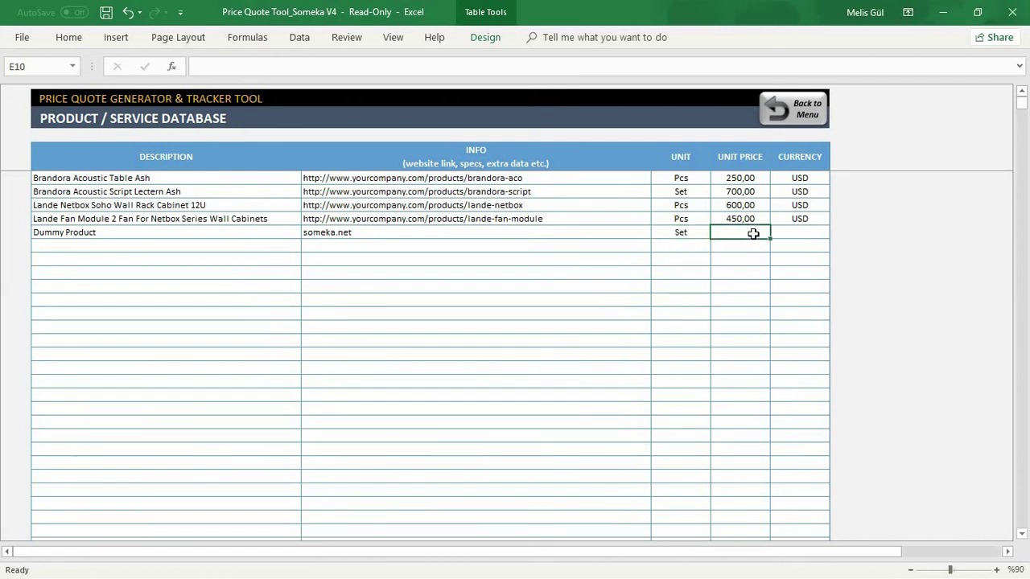
pyautogui.write('250')
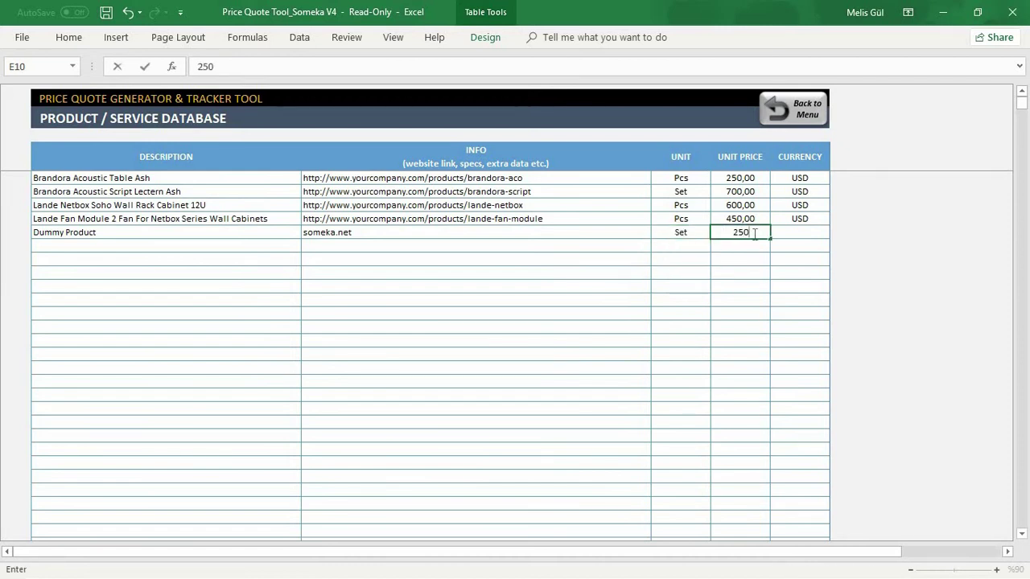
pyautogui.click(768, 259)
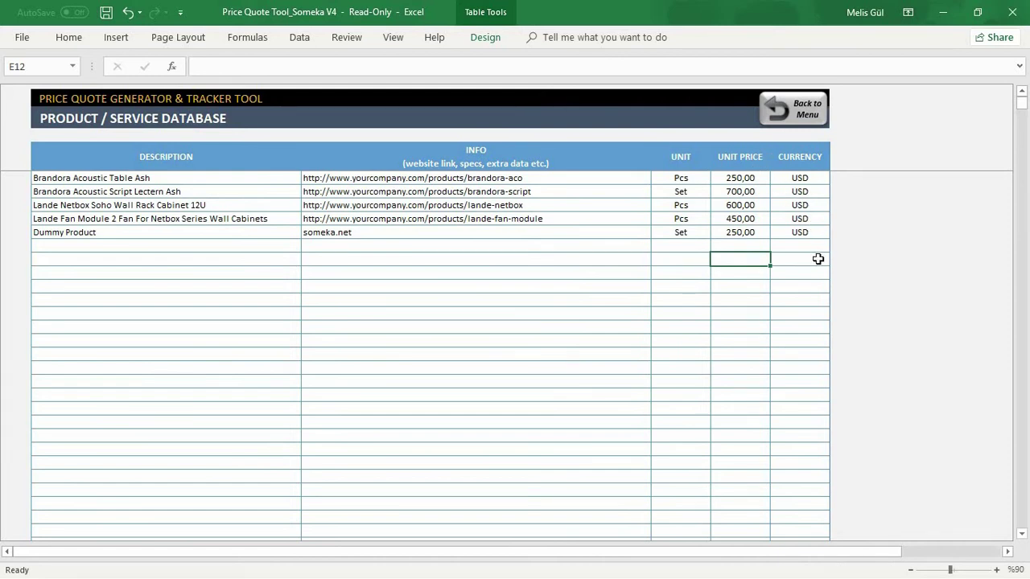
pyautogui.click(816, 110)
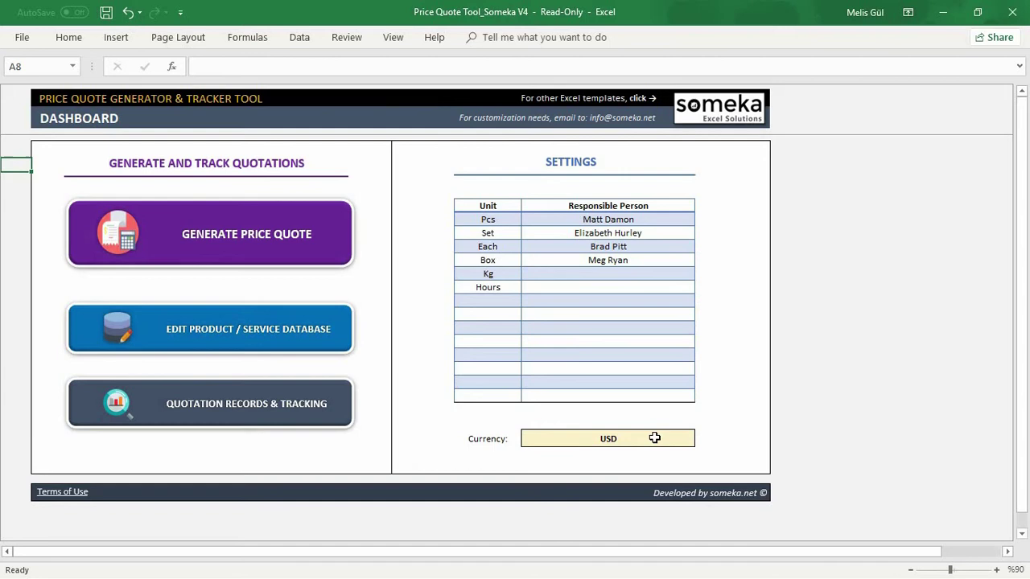
# In the quote generator, add Dummy Product on the line below Brandora Acoustic Table Ash
pyautogui.click(266, 249)
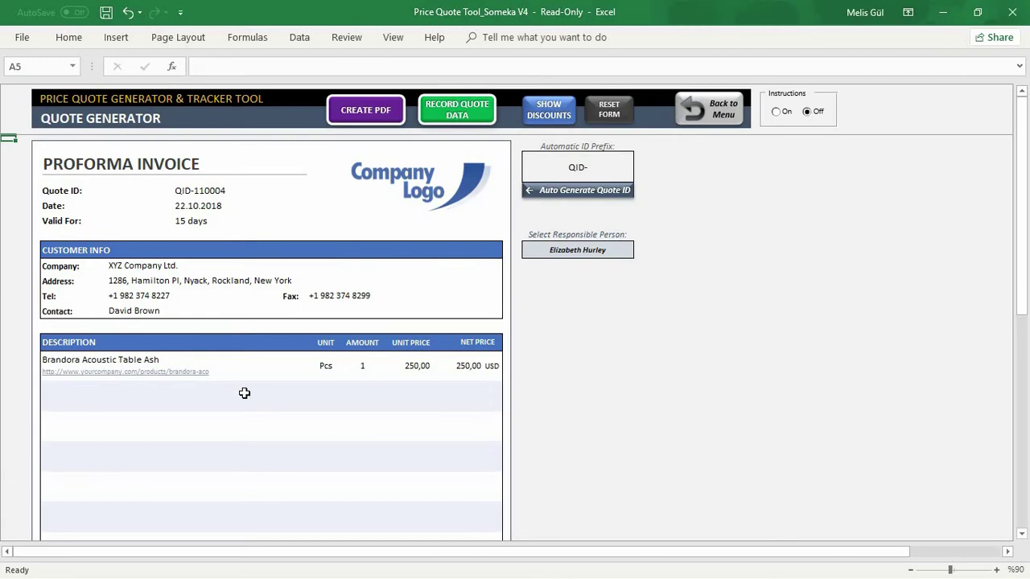
pyautogui.scroll(-2, 243, 392)
pyautogui.click(211, 296)
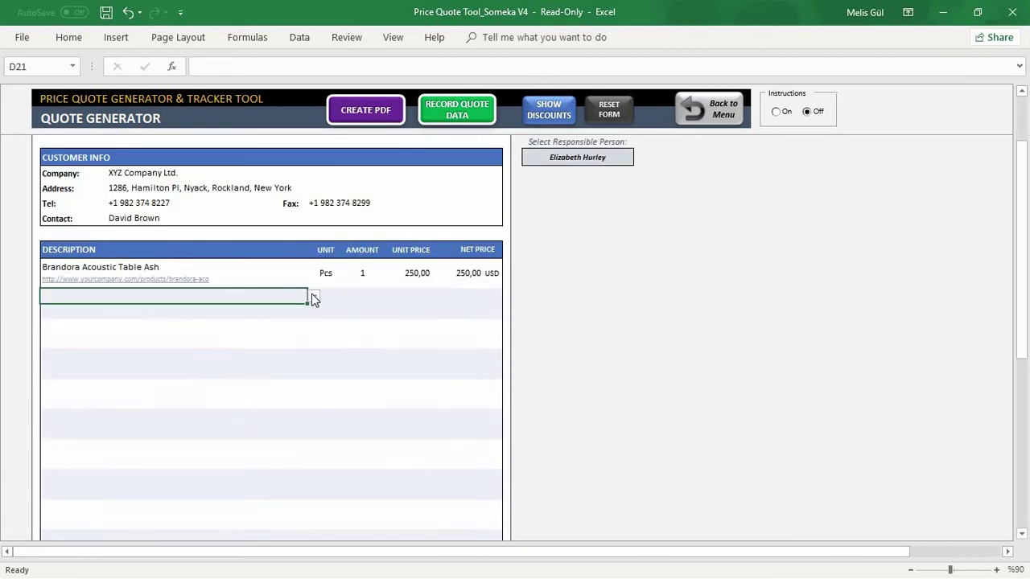
pyautogui.click(314, 297)
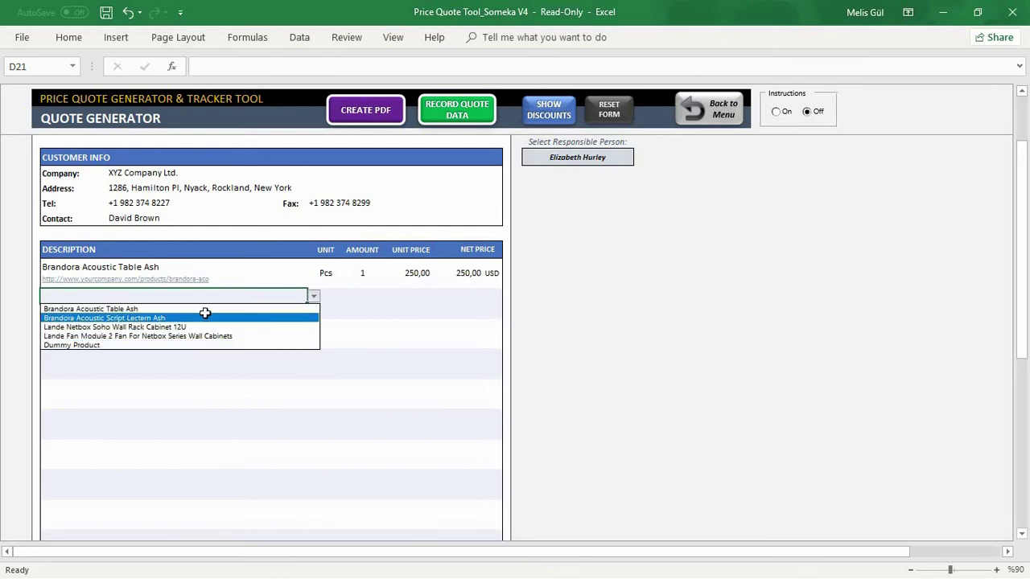
pyautogui.click(112, 345)
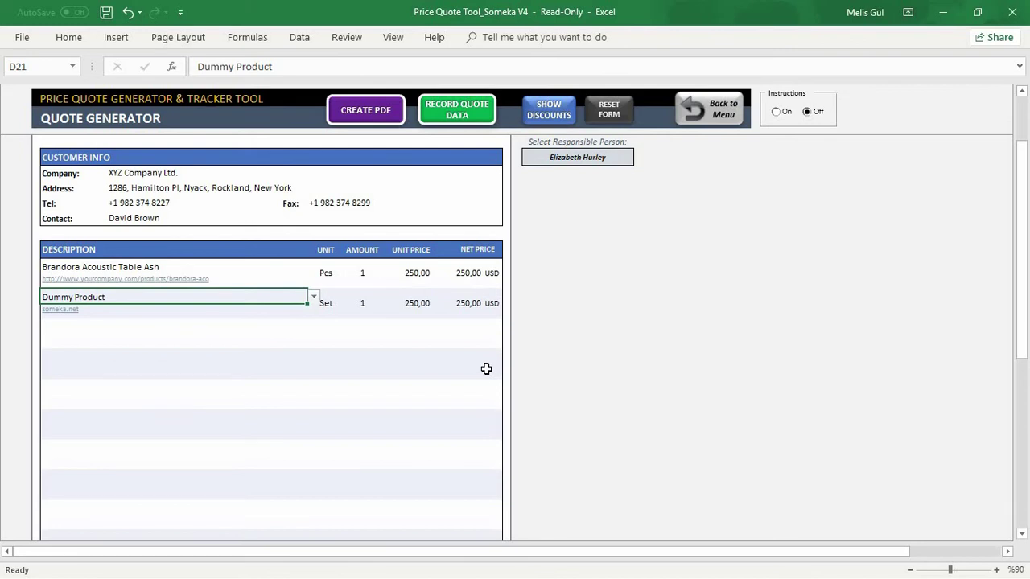
pyautogui.scroll(-8, 486, 369)
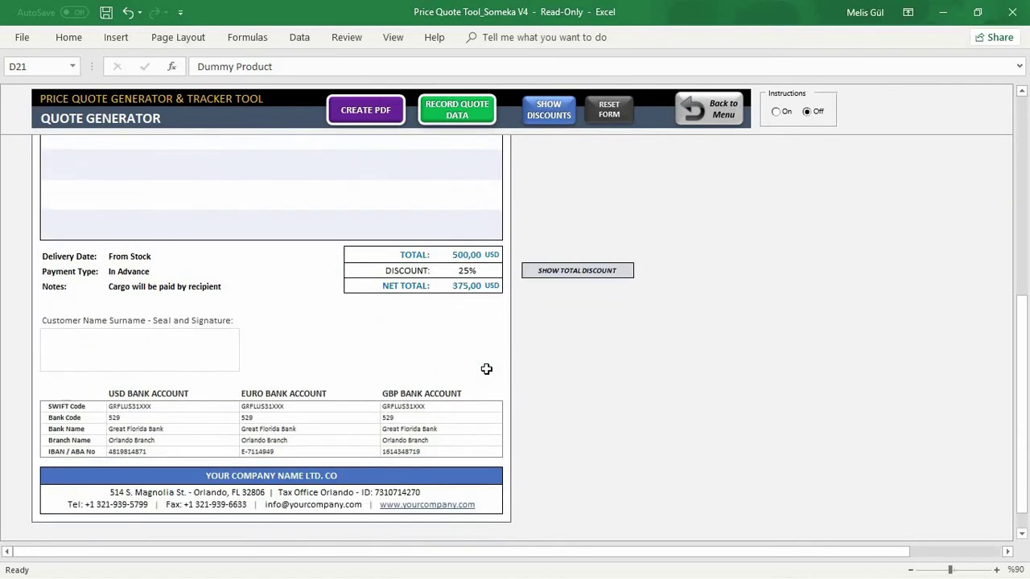
pyautogui.scroll(-1, 486, 369)
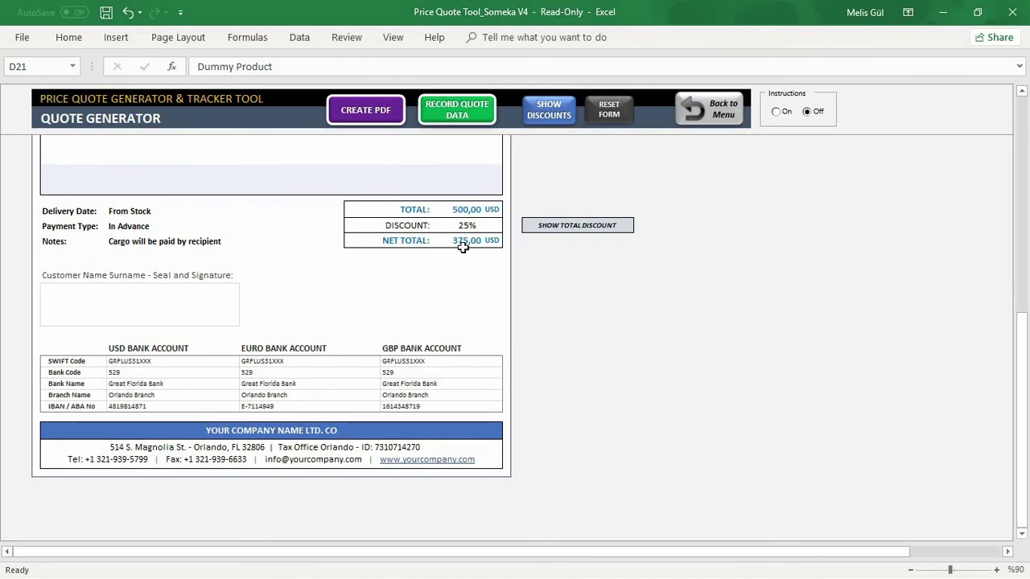
pyautogui.click(556, 225)
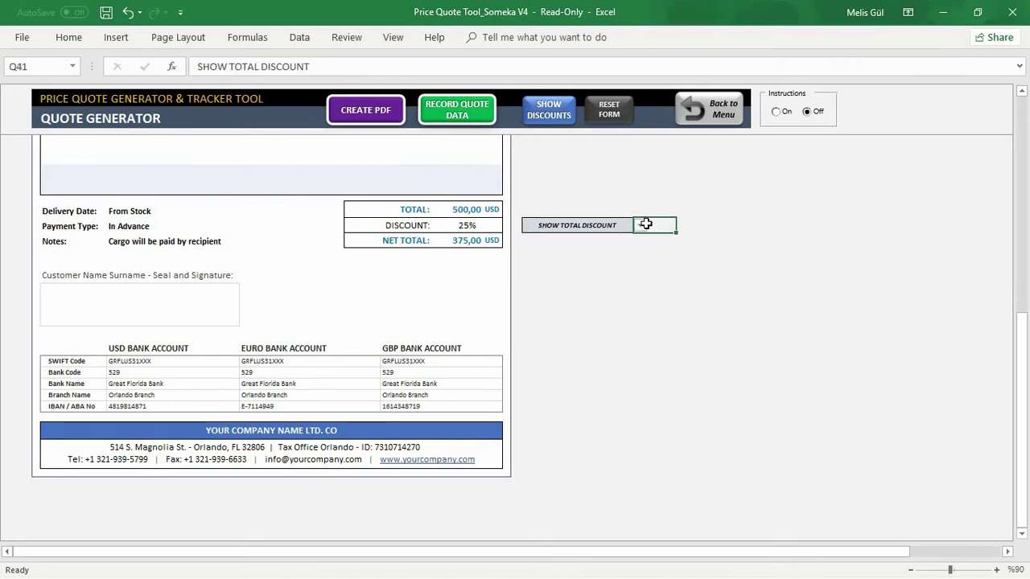
pyautogui.click(651, 224)
pyautogui.click(620, 224)
pyautogui.click(639, 225)
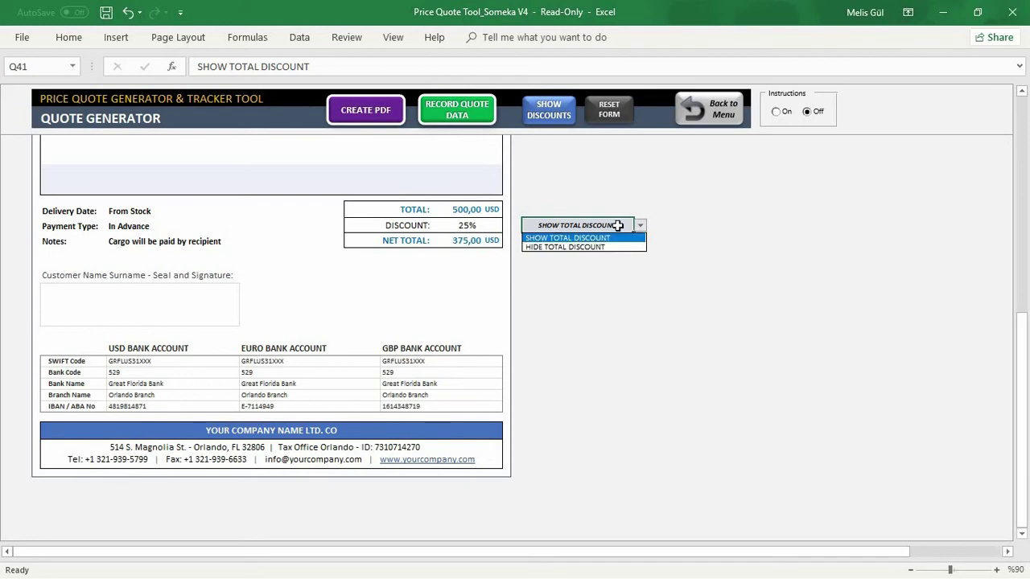
pyautogui.scroll(10, 547, 263)
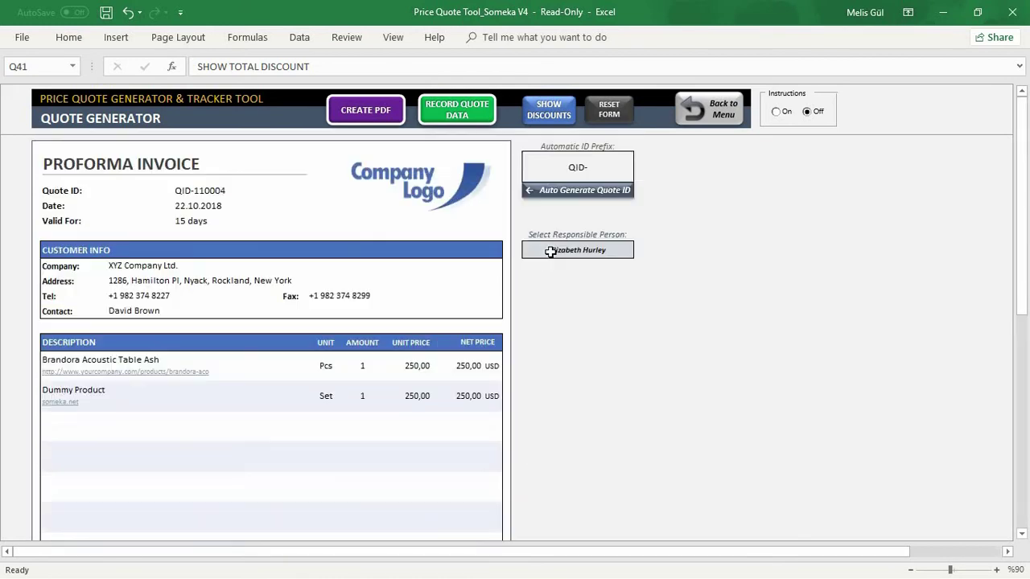
pyautogui.click(556, 108)
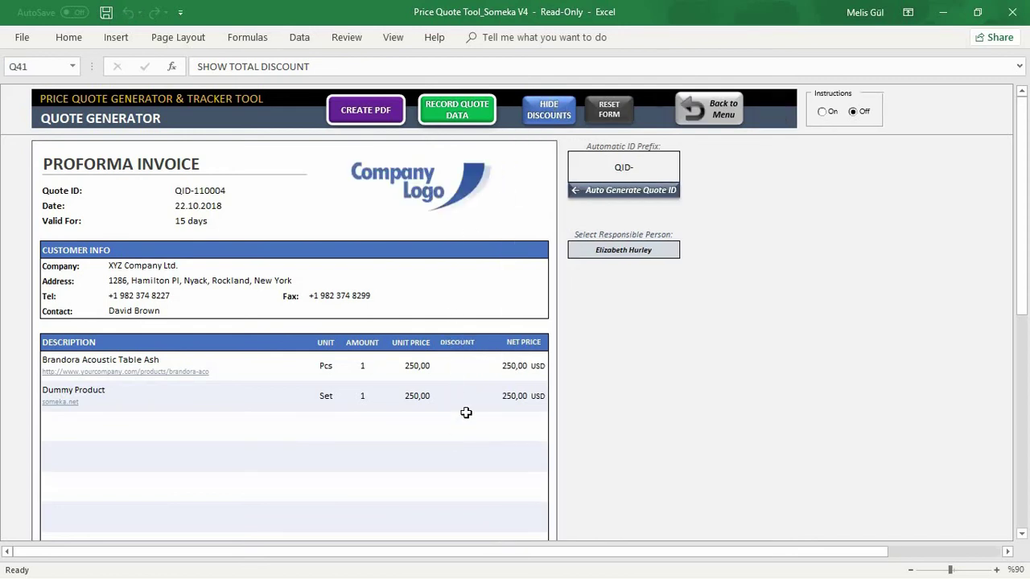
pyautogui.click(547, 119)
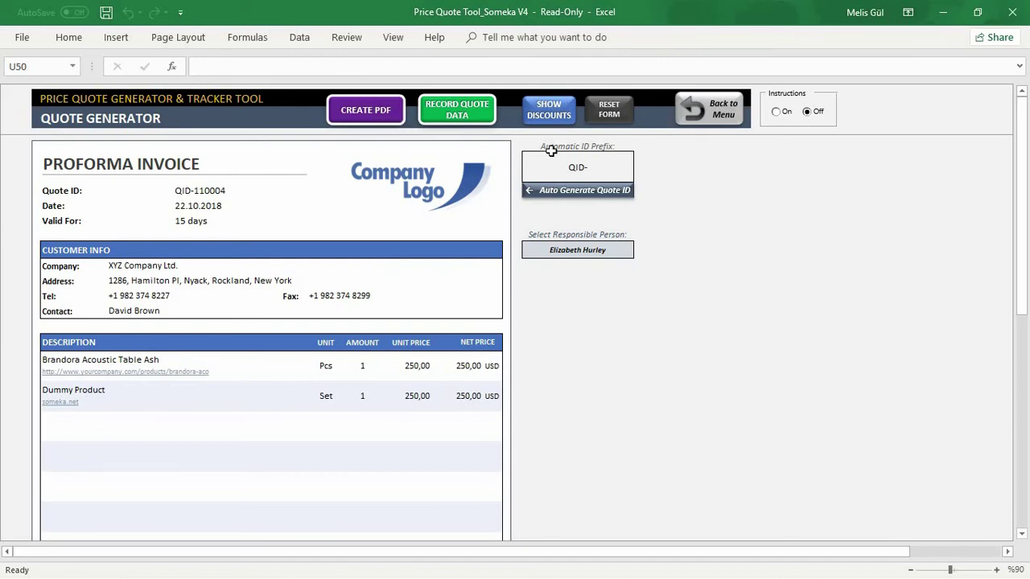
# Pick a different person from the Select Responsible Person list
pyautogui.click(612, 250)
pyautogui.click(639, 251)
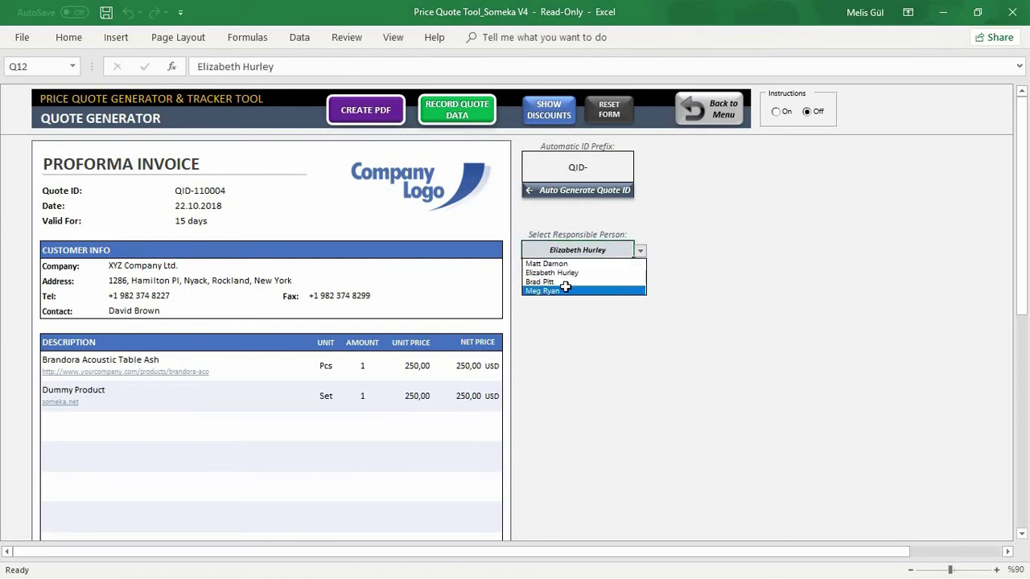
pyautogui.click(562, 282)
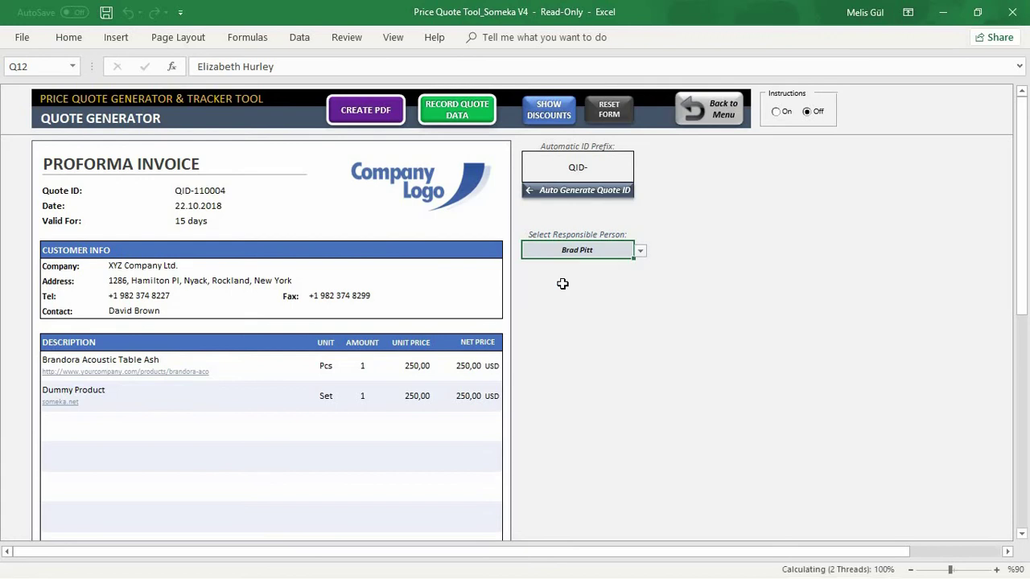
# Export quote QID-110004 as a PDF, record it in tracking, and set Acrobat Reader aside
pyautogui.click(389, 119)
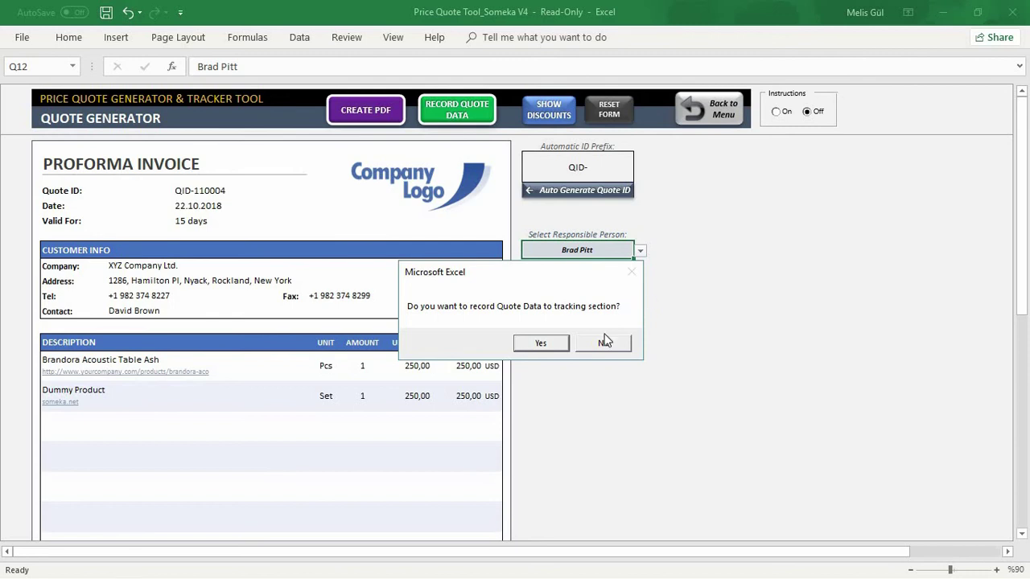
pyautogui.click(539, 344)
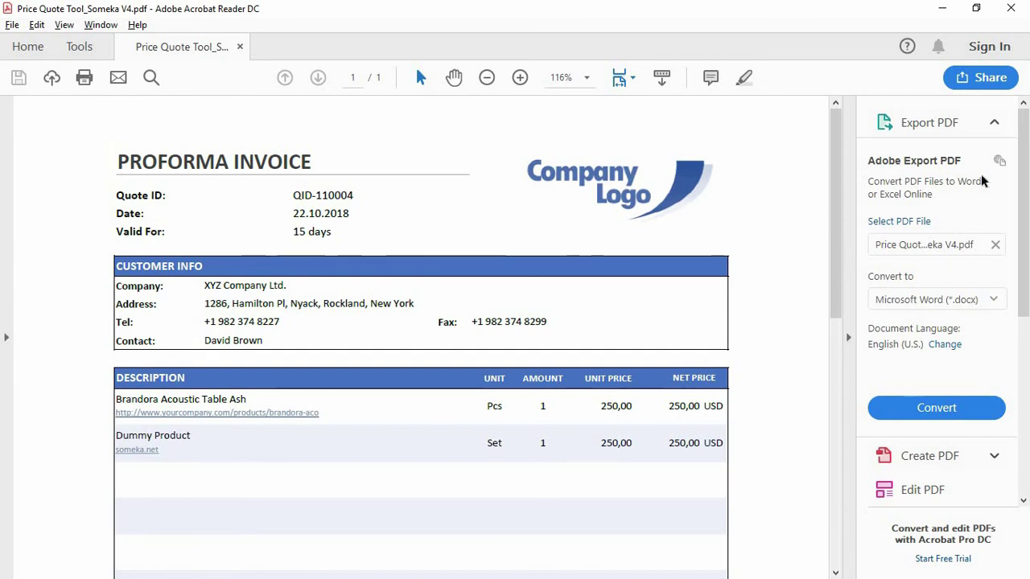
pyautogui.click(941, 8)
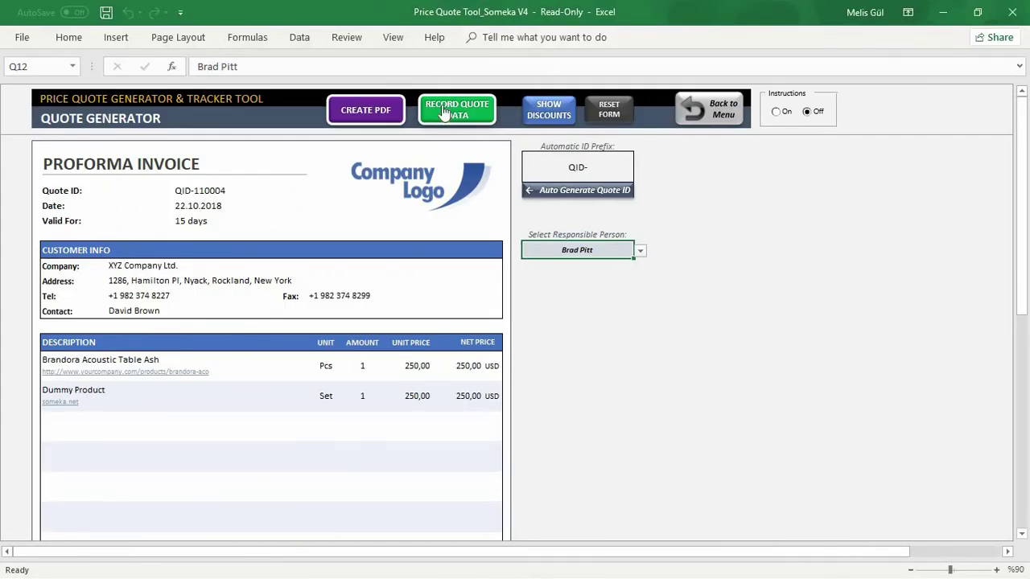
# Go back to the dashboard and open the Quotation Records & Tracking sheet
pyautogui.click(688, 108)
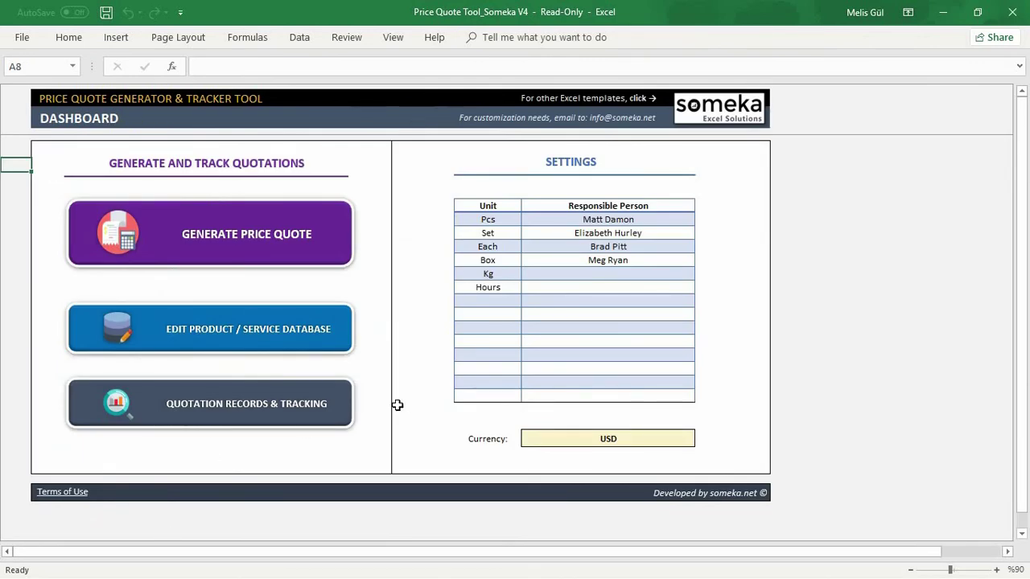
pyautogui.click(317, 405)
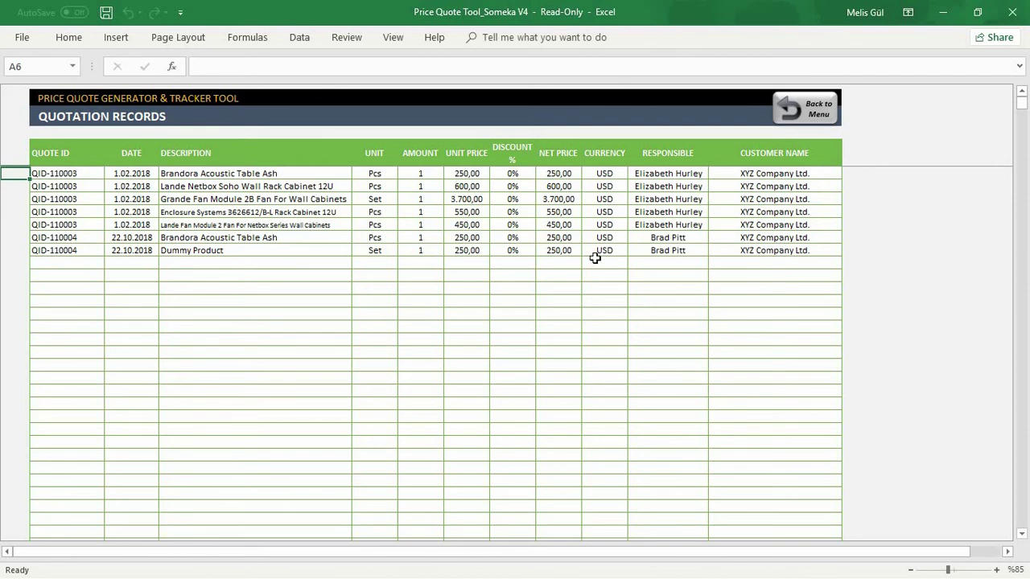
# Leave the Quotation Records sheet with Back to Menu
pyautogui.click(787, 118)
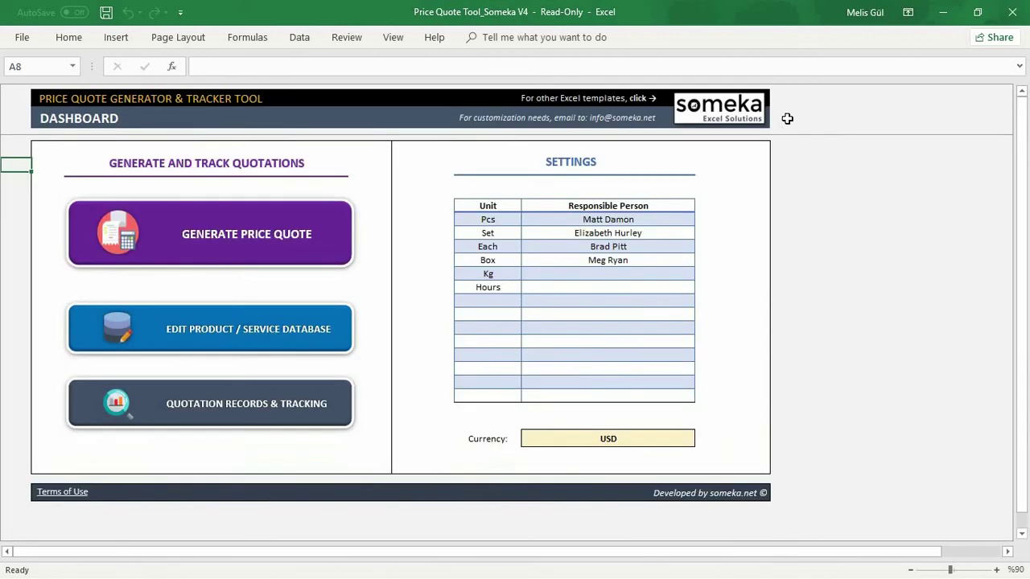